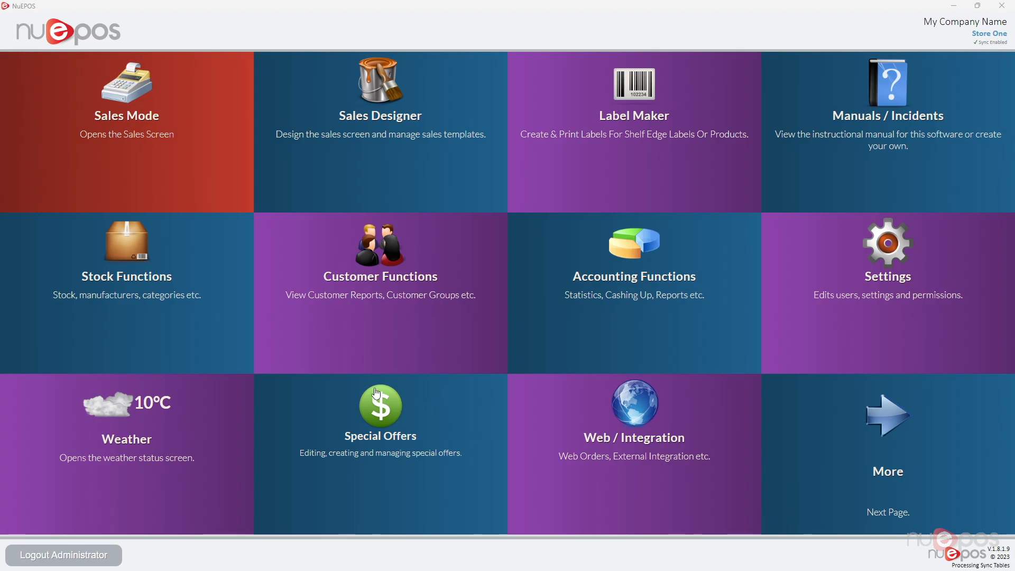
- Open the special offers manager at full size and delete the existing example offer
{"action": "left_click", "coordinate": [359, 421]}
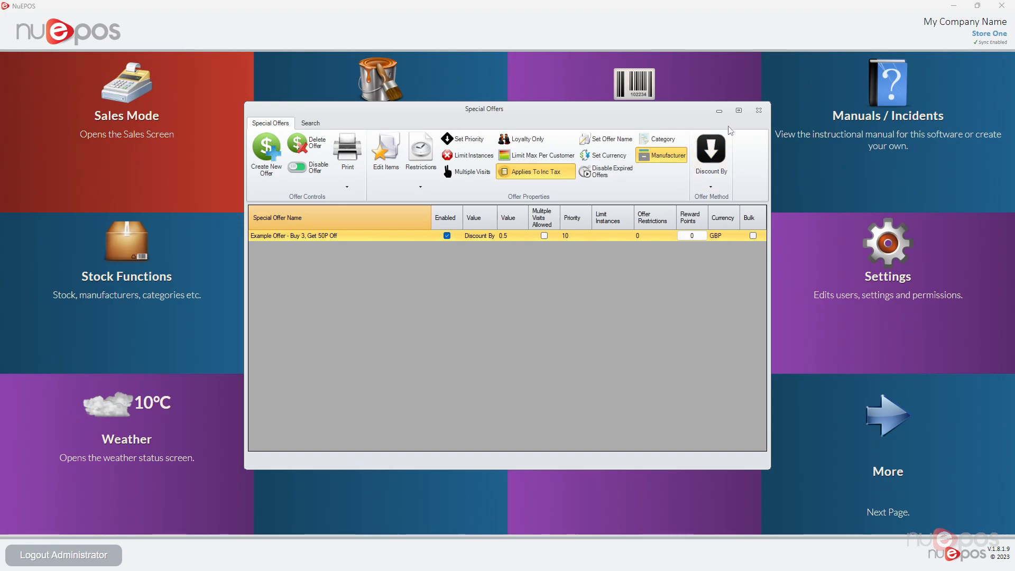
{"action": "left_click", "coordinate": [738, 112]}
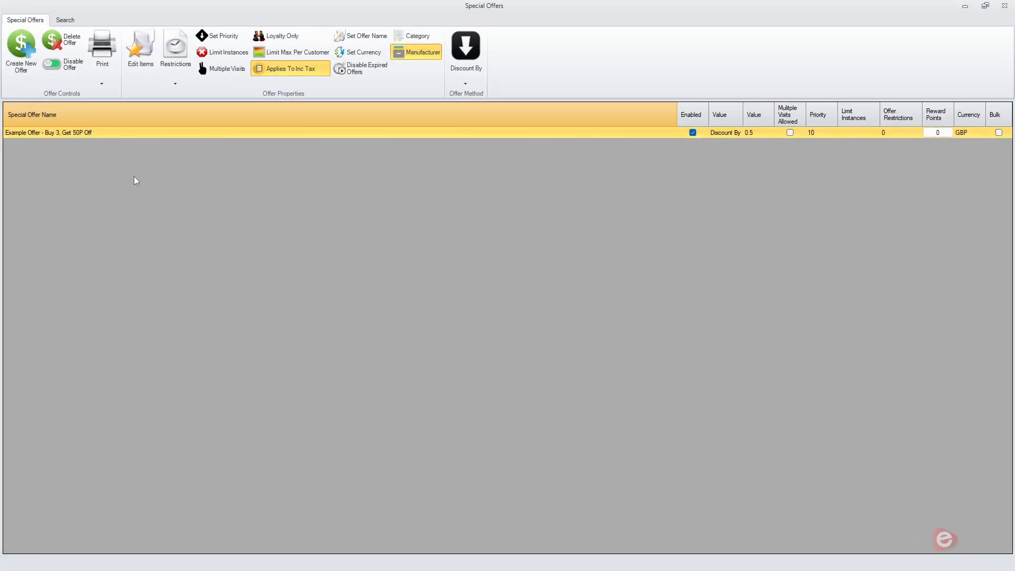
{"action": "left_click", "coordinate": [64, 39]}
{"action": "left_click", "coordinate": [642, 368]}
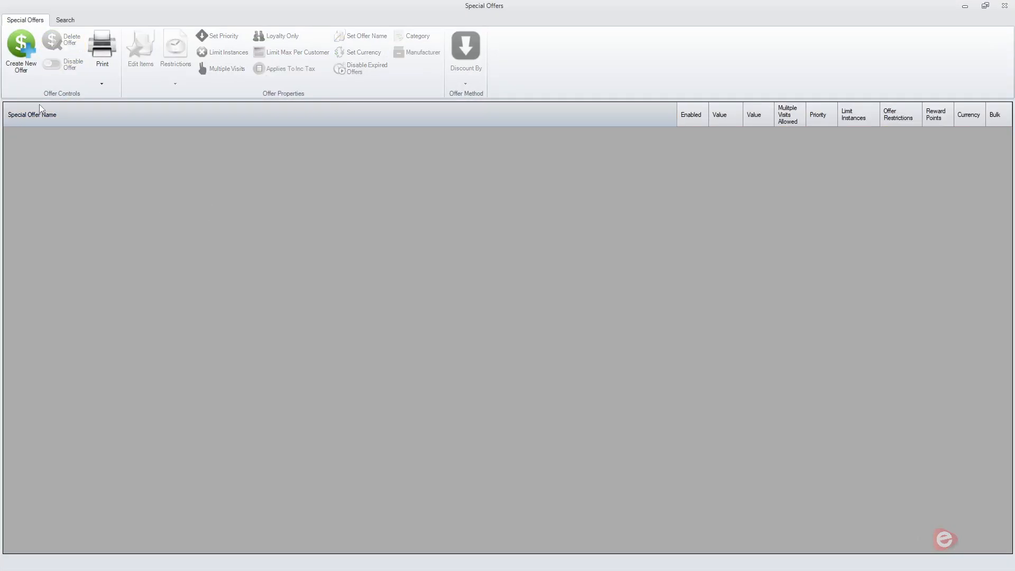
- Create a special offer named "Buy Example Product 1 And Example Product 2" that discounts the total by a percentage of 20
{"action": "left_click", "coordinate": [19, 53]}
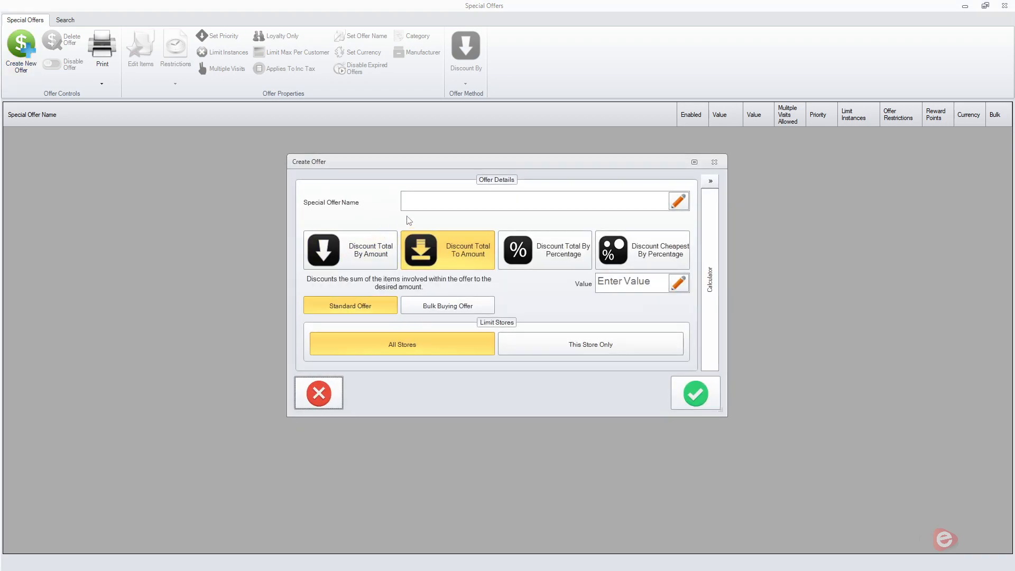
{"action": "type", "text": "Buy Example Product1  1 "}
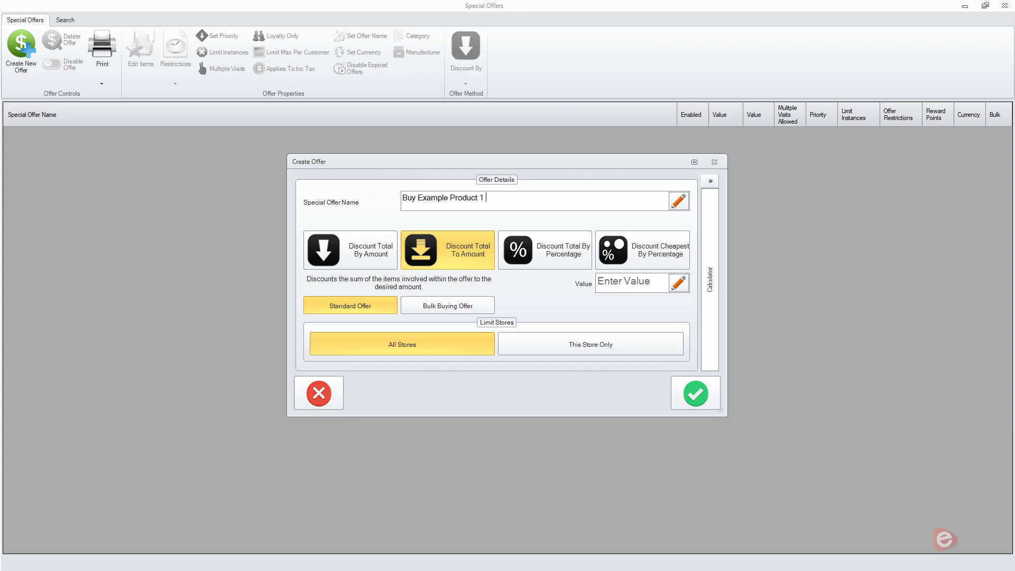
{"action": "type", "text": "And Example Product 2"}
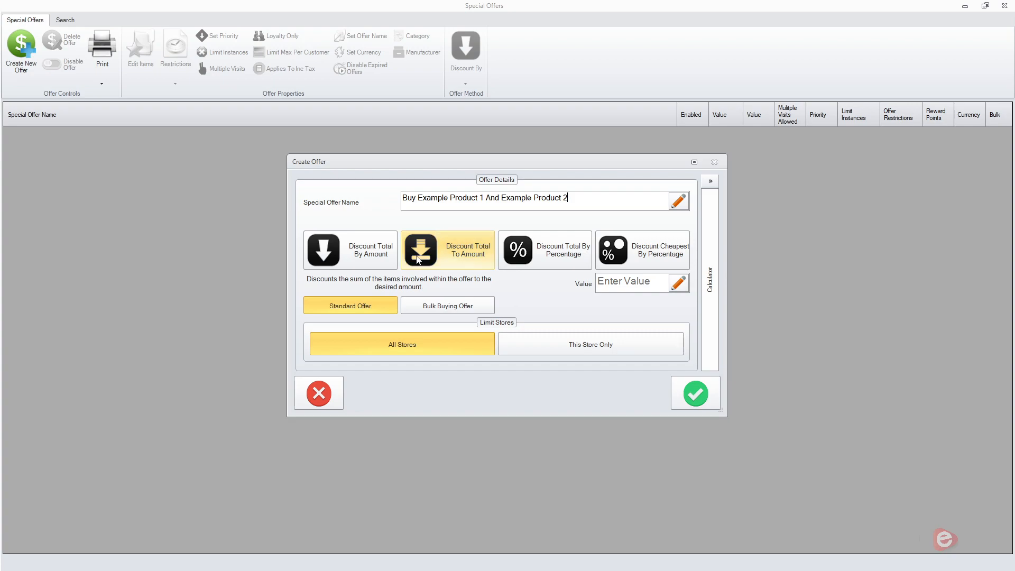
{"action": "left_click", "coordinate": [551, 257]}
{"action": "left_click", "coordinate": [641, 286]}
{"action": "type", "text": "20"}
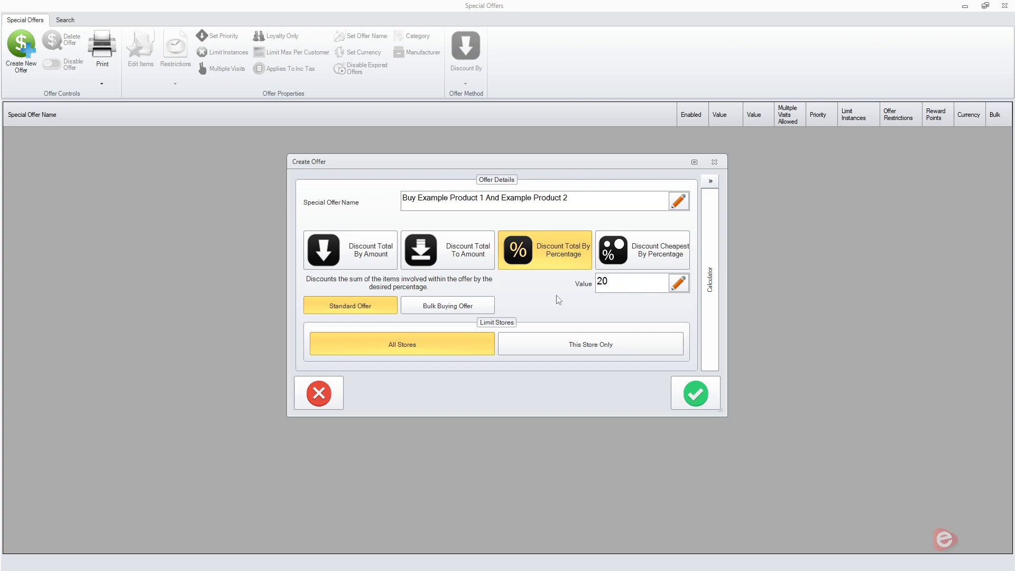
{"action": "left_click", "coordinate": [696, 394]}
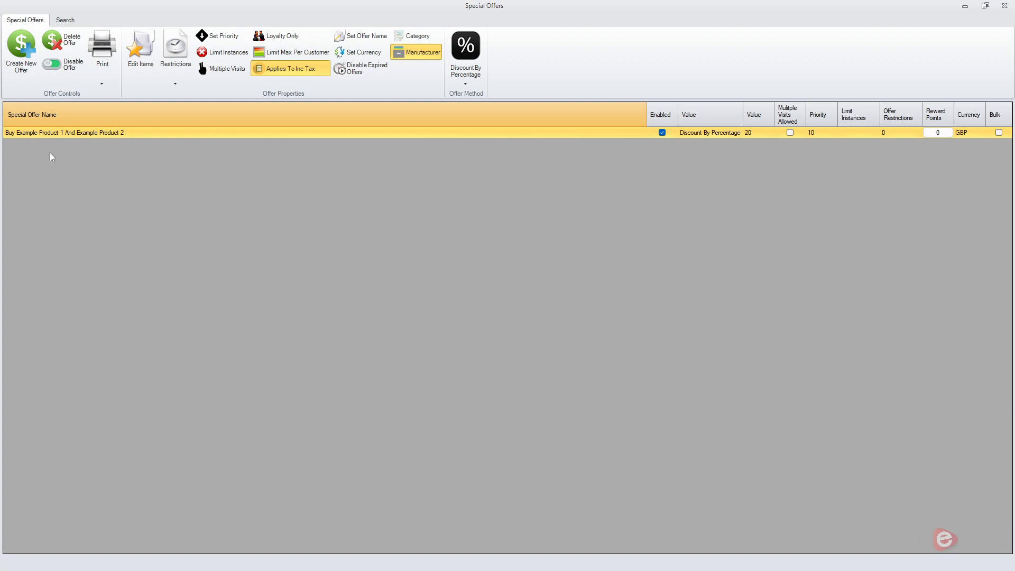
- Open the new offer's items and rename the first sub group as "Example Product 1"
{"action": "left_click", "coordinate": [143, 57]}
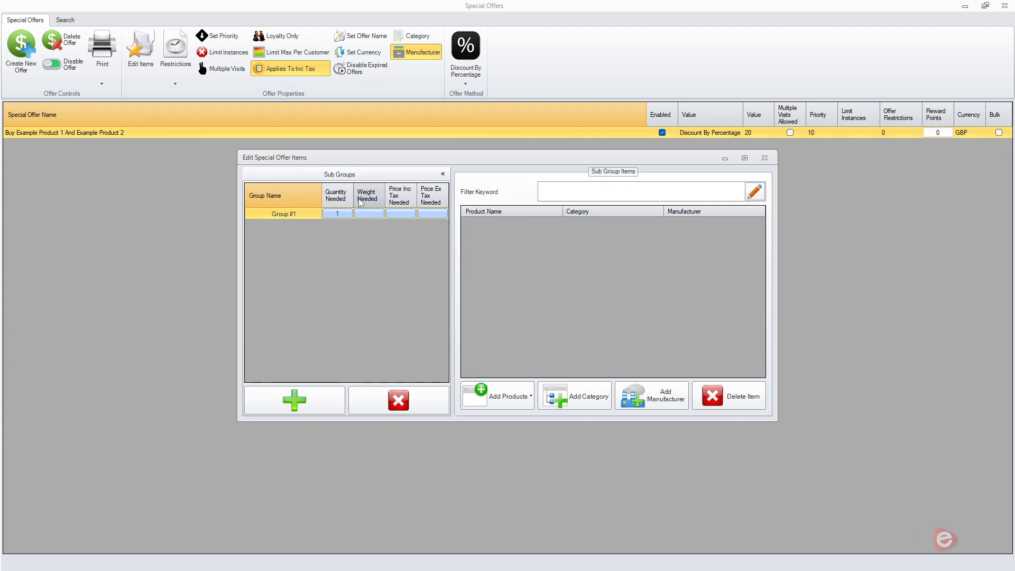
{"action": "left_click", "coordinate": [283, 214]}
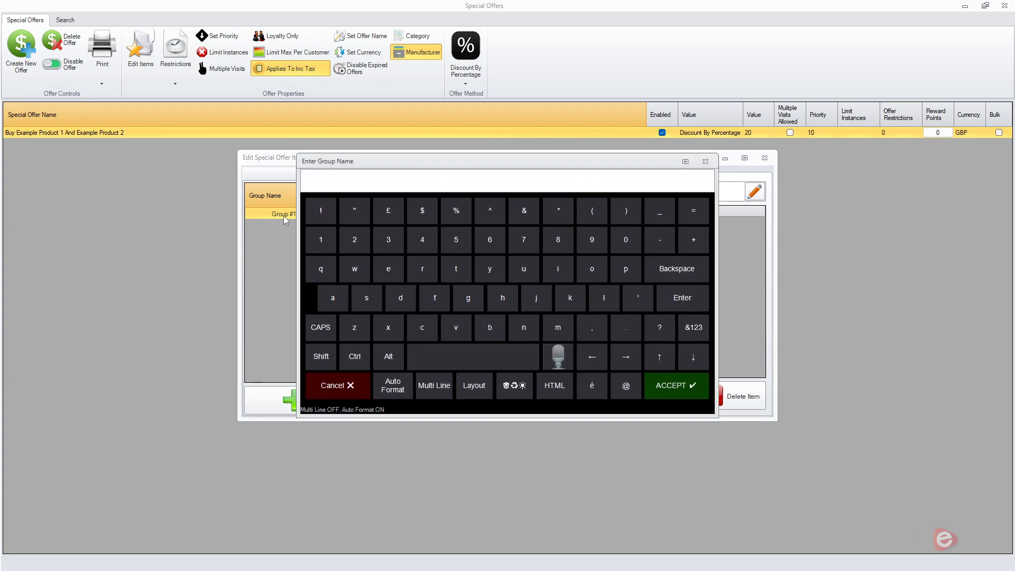
{"action": "type", "text": "Example Product 1"}
{"action": "key", "text": "Return"}
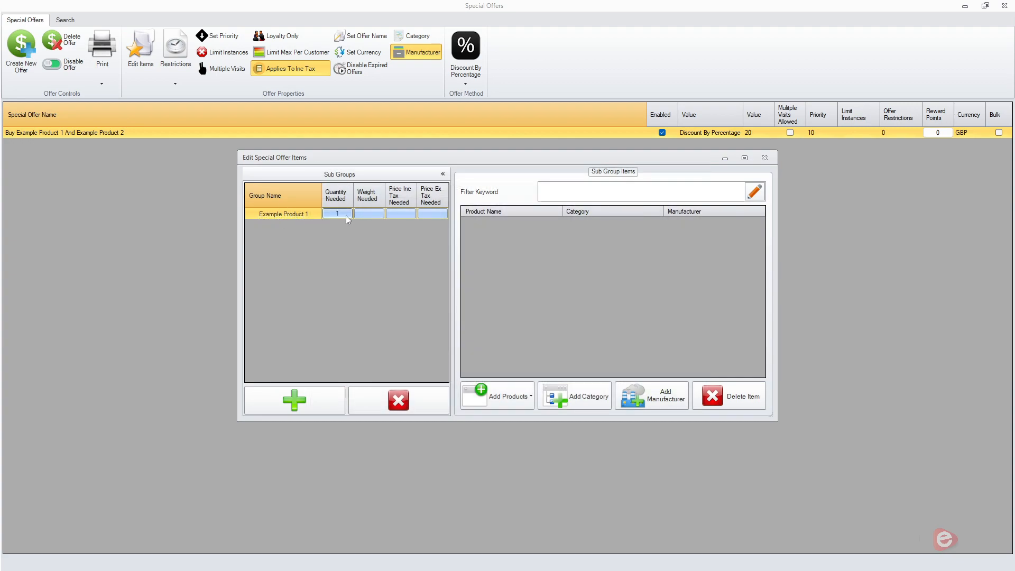
- Add a second sub group to the offer and name it "Example Product 2"
{"action": "left_click", "coordinate": [296, 397]}
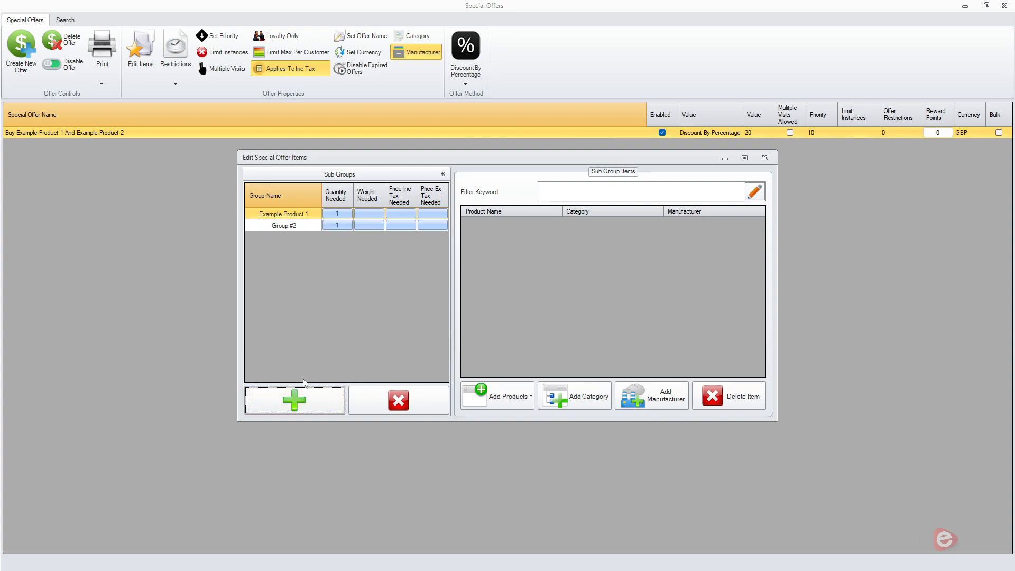
{"action": "left_click", "coordinate": [280, 229]}
{"action": "type", "text": "Example "}
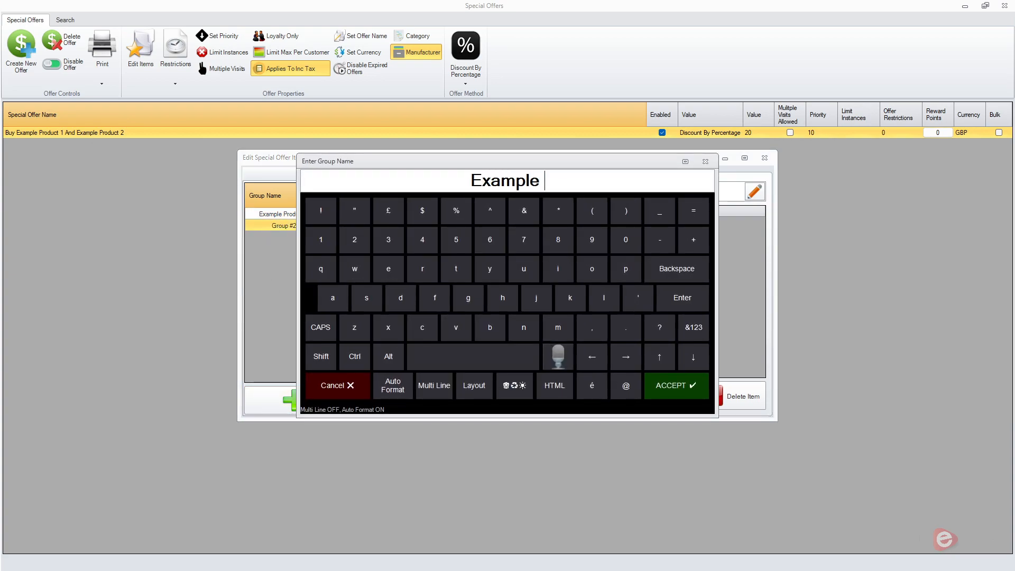
{"action": "type", "text": "Product 2"}
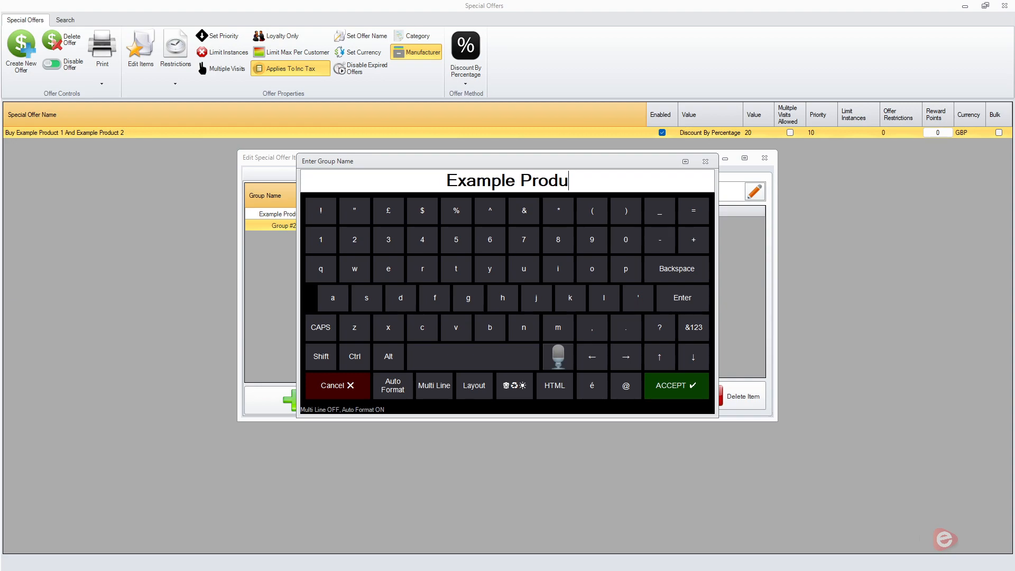
{"action": "key", "text": "Return"}
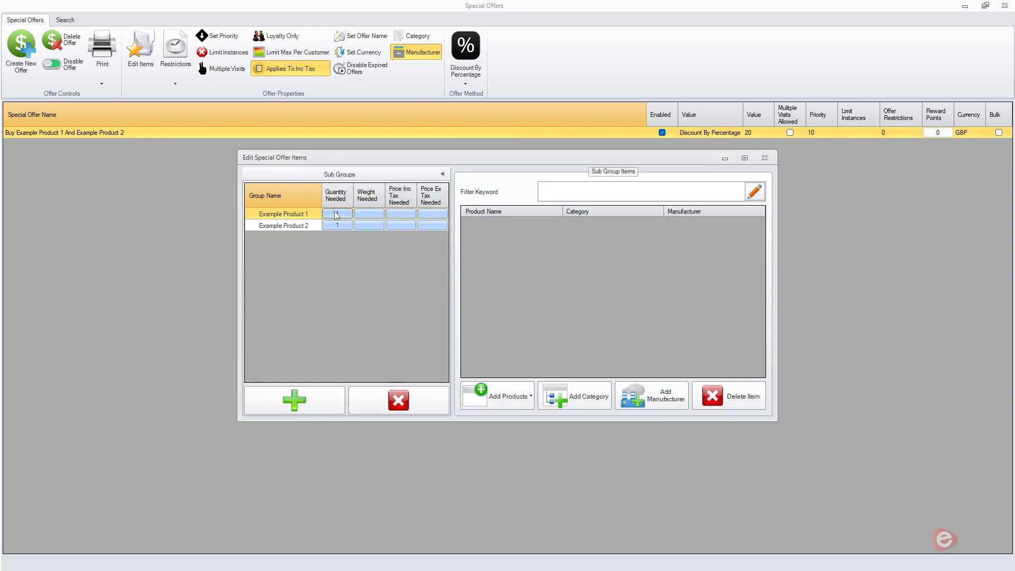
- Search the products for "example" and add Object Example 1 to the Example Product 1 sub group
{"action": "left_click", "coordinate": [307, 228]}
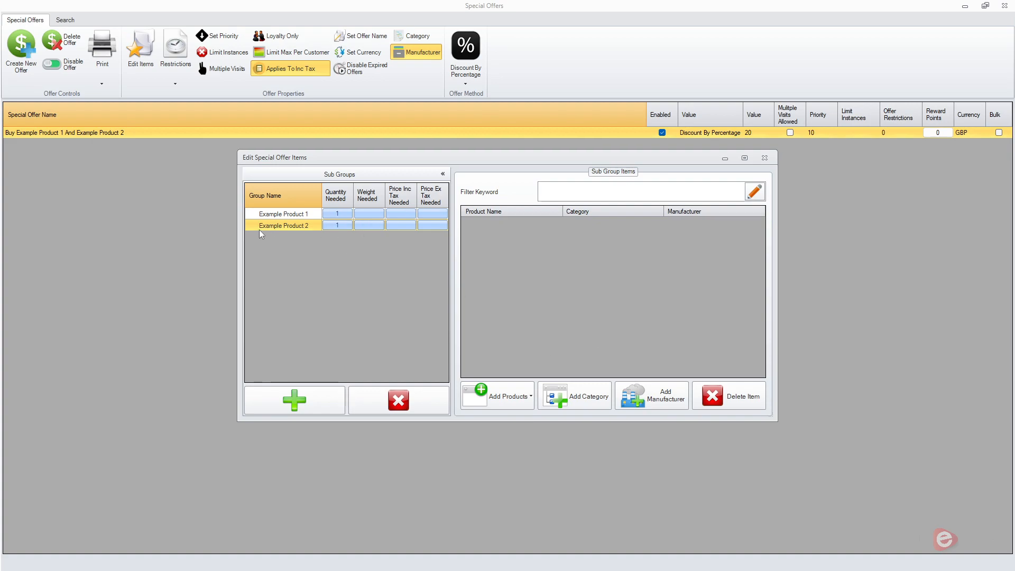
{"action": "left_click", "coordinate": [278, 215]}
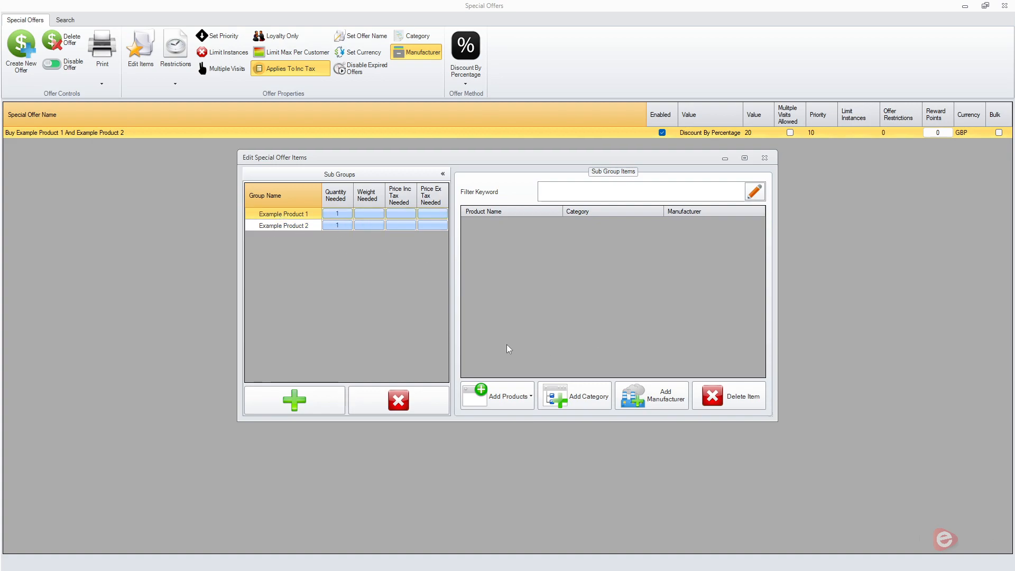
{"action": "left_click", "coordinate": [507, 396]}
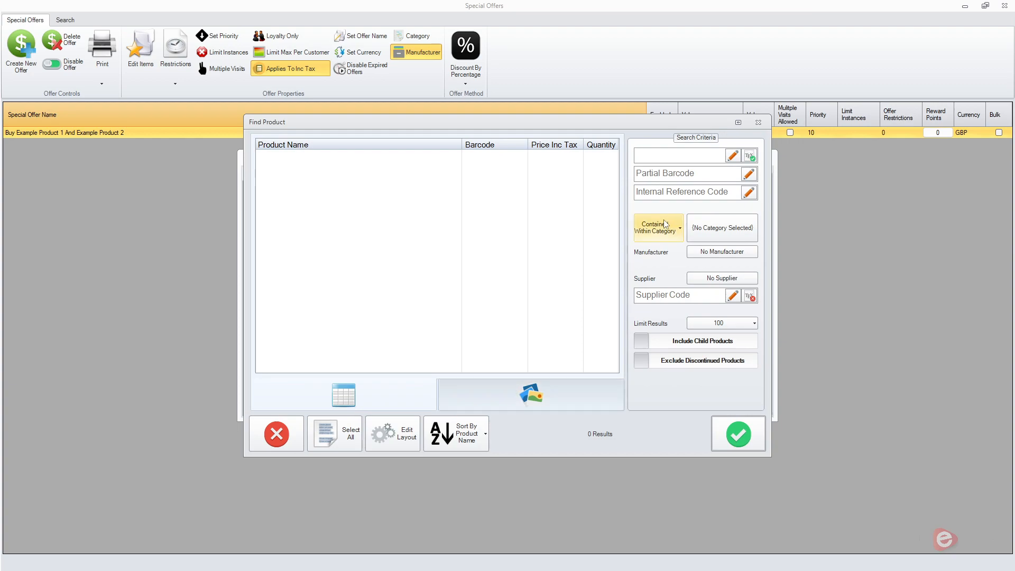
{"action": "type", "text": "example pro"}
{"action": "key", "text": "BackSpace"}
{"action": "key", "text": "BackSpace"}
{"action": "key", "text": "BackSpace"}
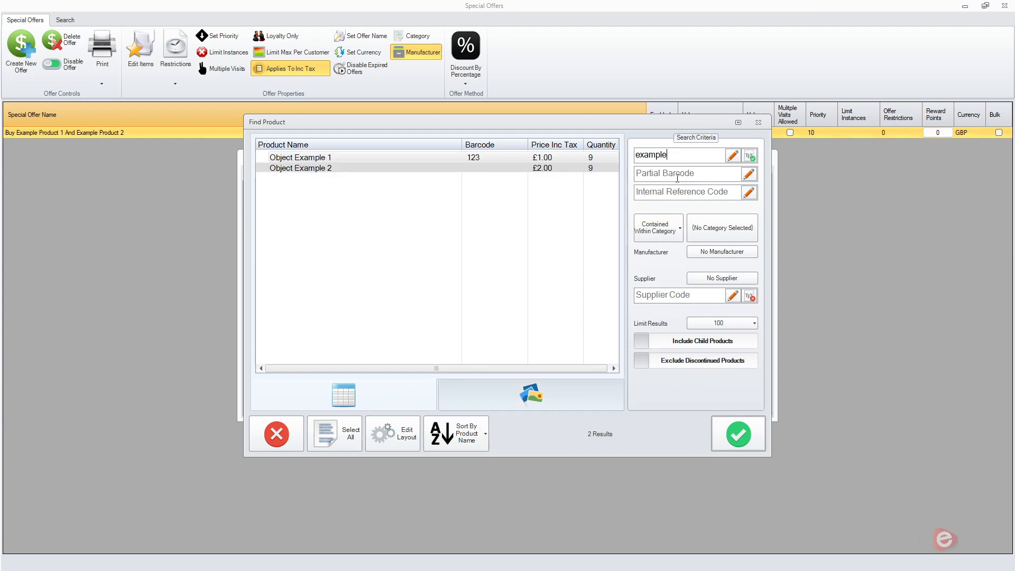
{"action": "left_click", "coordinate": [565, 158]}
{"action": "left_click", "coordinate": [738, 434]}
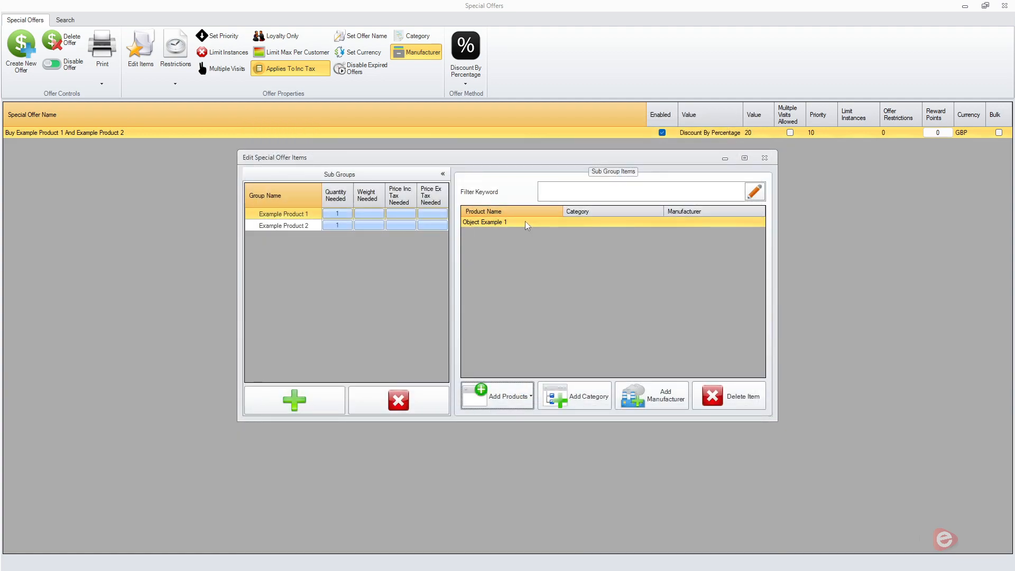
- Add Object Example 2 to the Example Product 2 sub group and close the special offers manager
{"action": "left_click", "coordinate": [287, 226]}
{"action": "left_click", "coordinate": [279, 214]}
{"action": "left_click", "coordinate": [295, 226]}
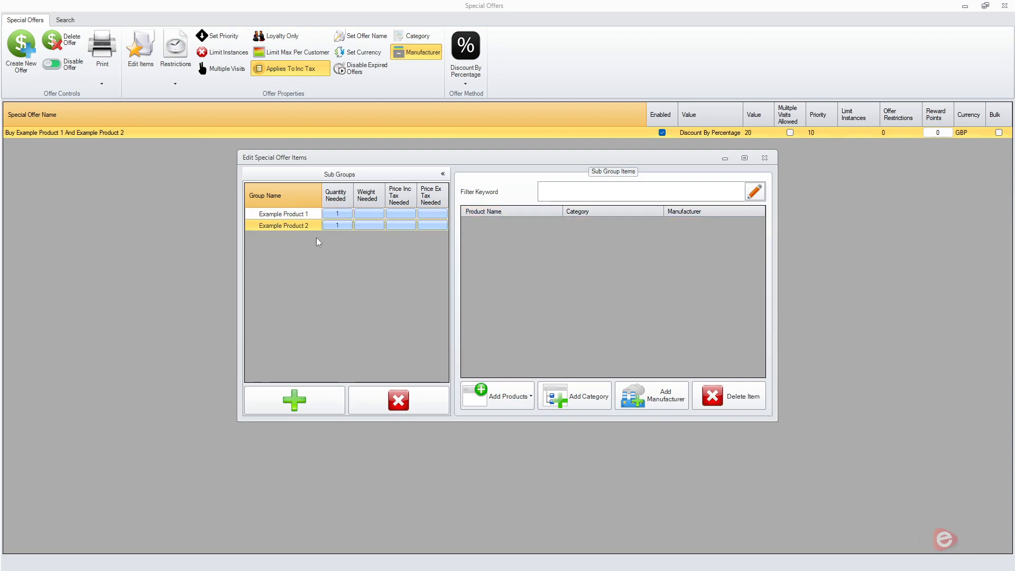
{"action": "left_click", "coordinate": [497, 395]}
{"action": "type", "text": "example"}
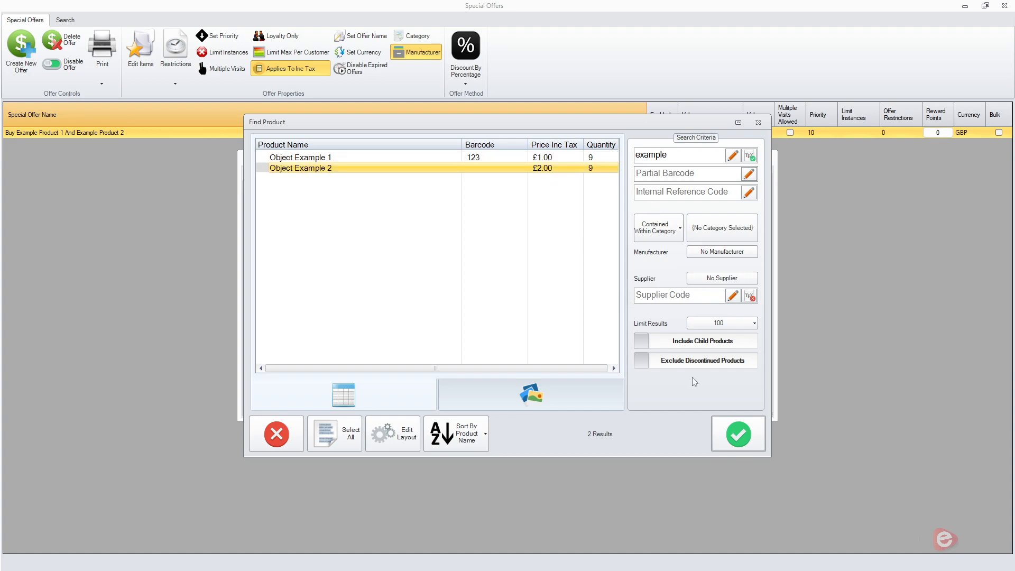
{"action": "left_click", "coordinate": [738, 433]}
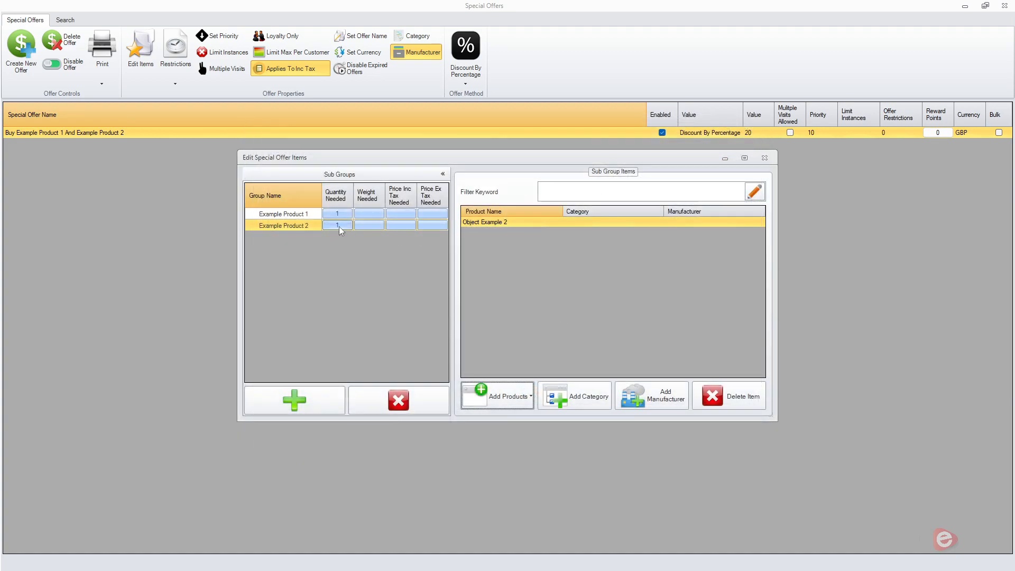
{"action": "left_click", "coordinate": [300, 216]}
{"action": "left_click", "coordinate": [265, 228]}
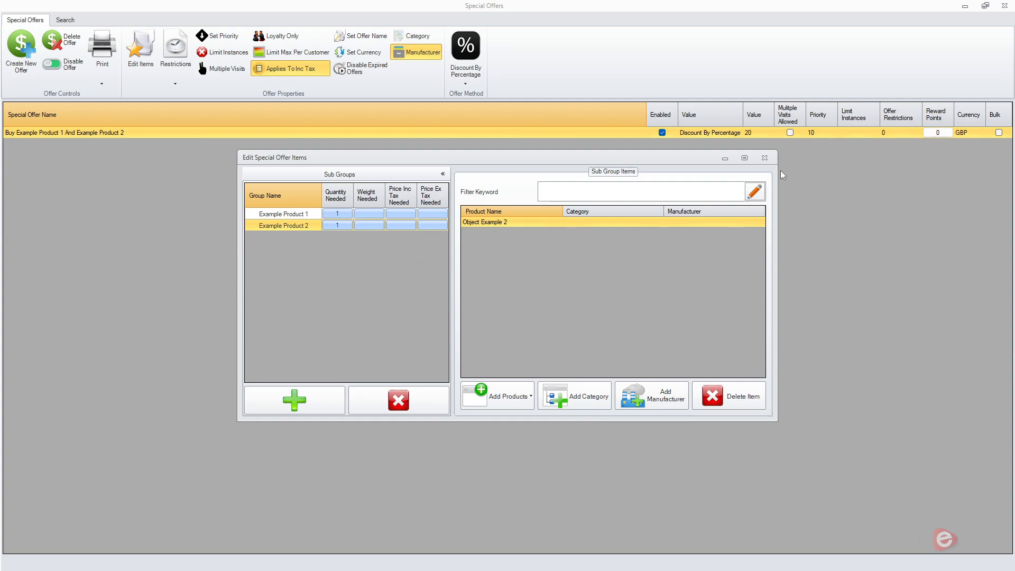
{"action": "left_click", "coordinate": [764, 158]}
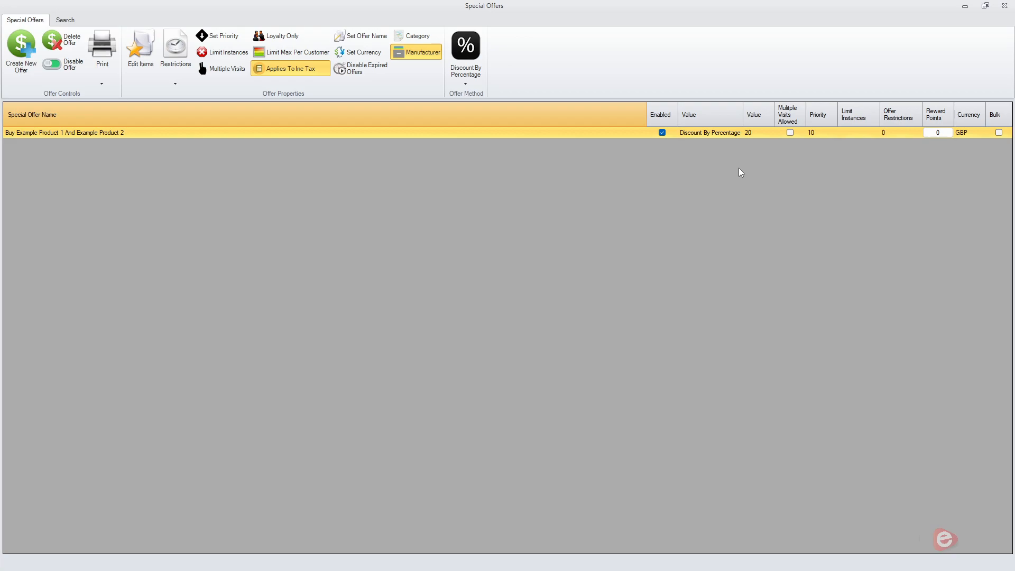
{"action": "left_click", "coordinate": [1004, 6]}
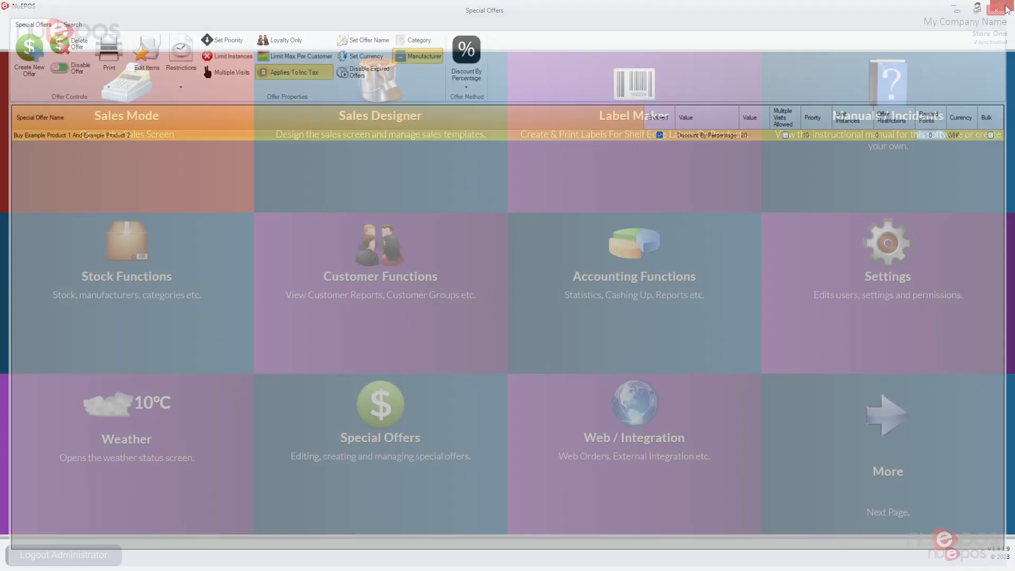
- Test the offer in Sales Mode by ringing up one Example Product 1 and one Example Product 2, and void the second product
{"action": "left_click", "coordinate": [138, 115]}
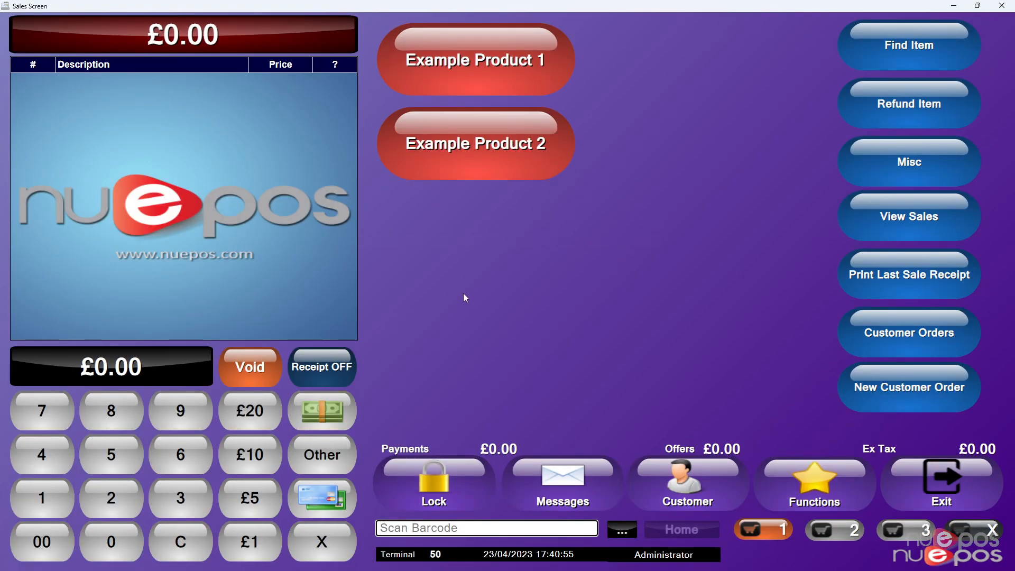
{"action": "left_click", "coordinate": [454, 64]}
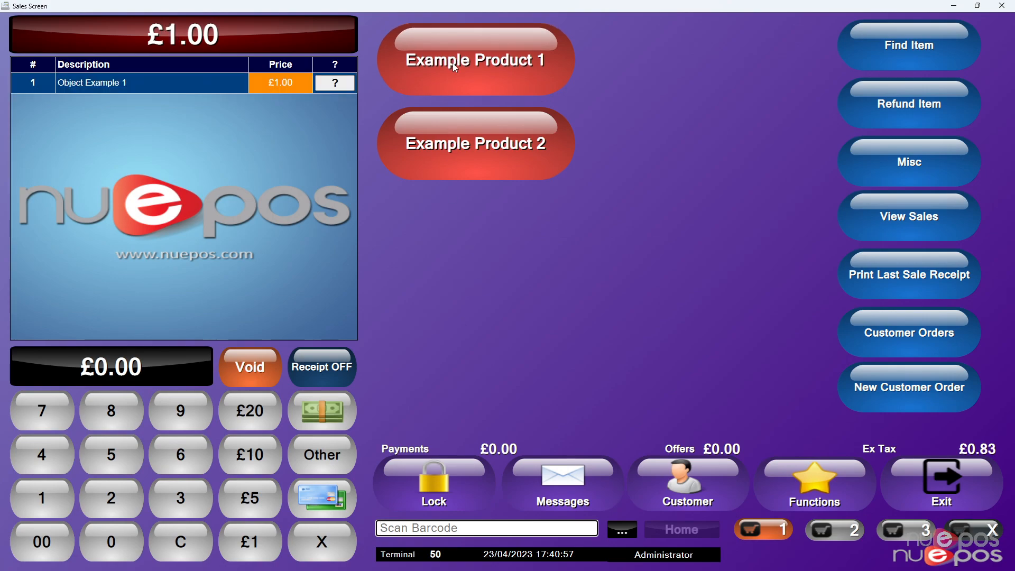
{"action": "left_click", "coordinate": [458, 64]}
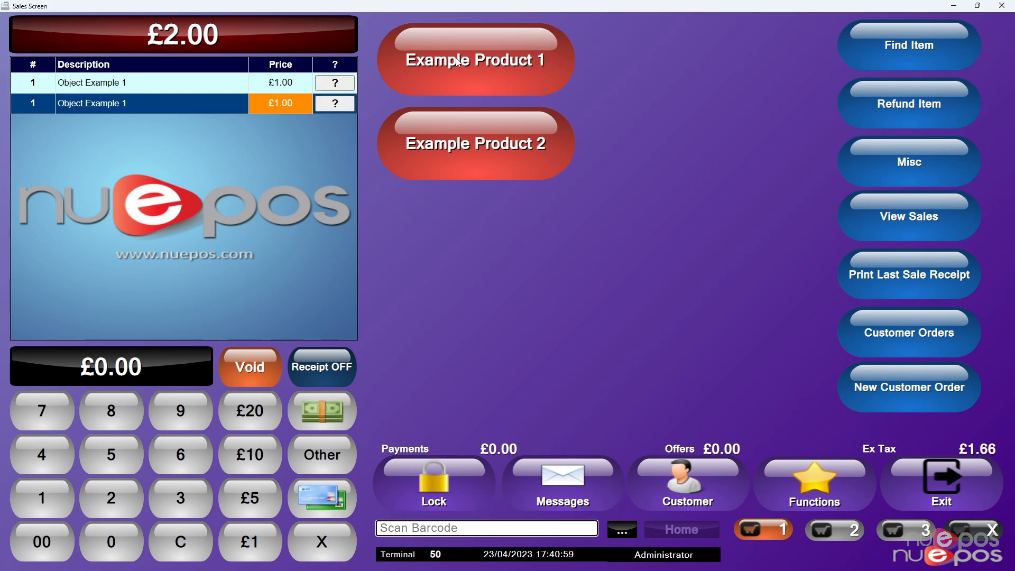
{"action": "left_click", "coordinate": [258, 361]}
{"action": "left_click", "coordinate": [505, 150]}
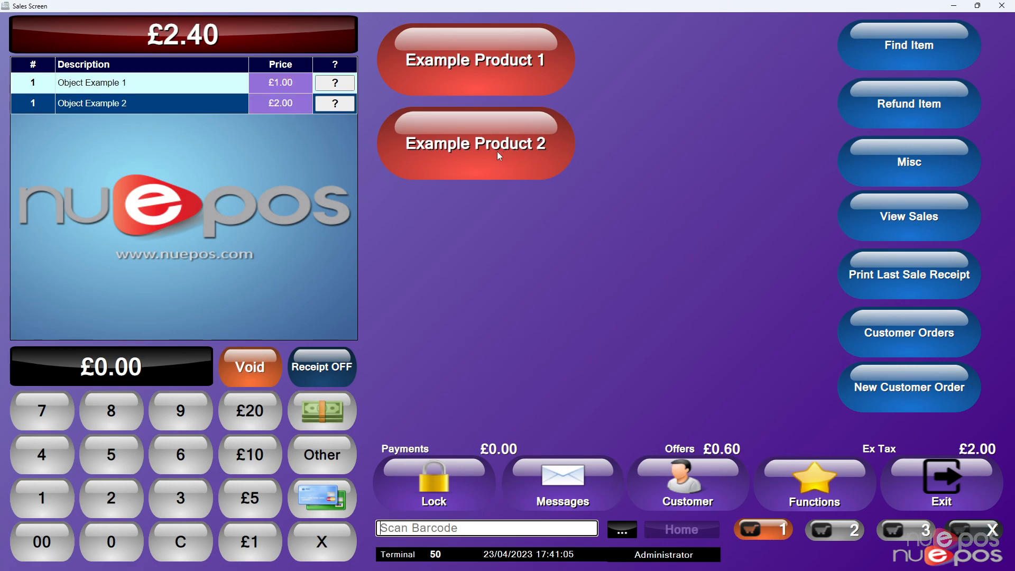
{"action": "left_click", "coordinate": [251, 364]}
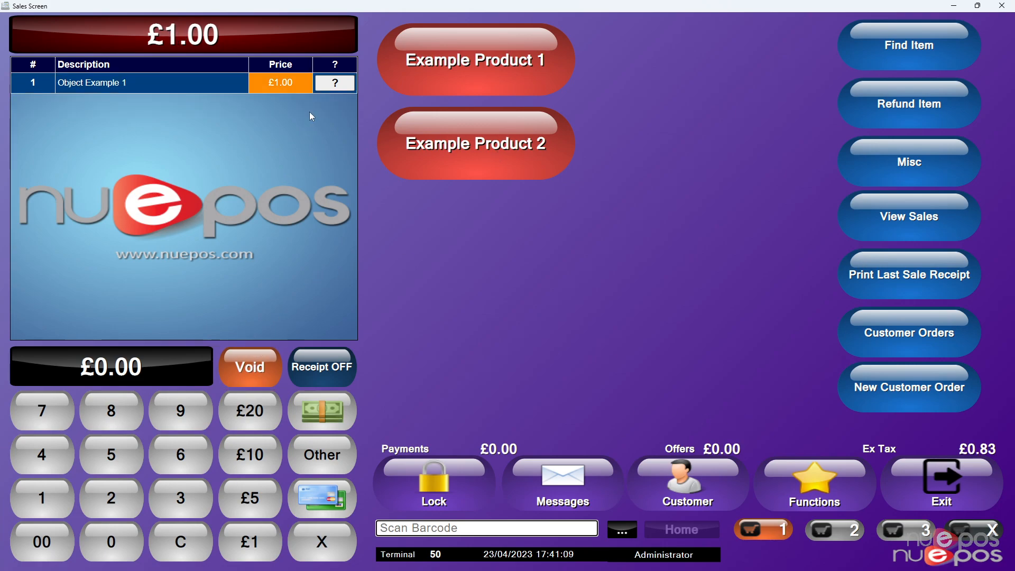
- View the special offers linked to Object Example 1 in the sale, and void the item before leaving the sales screen
{"action": "left_click", "coordinate": [334, 86]}
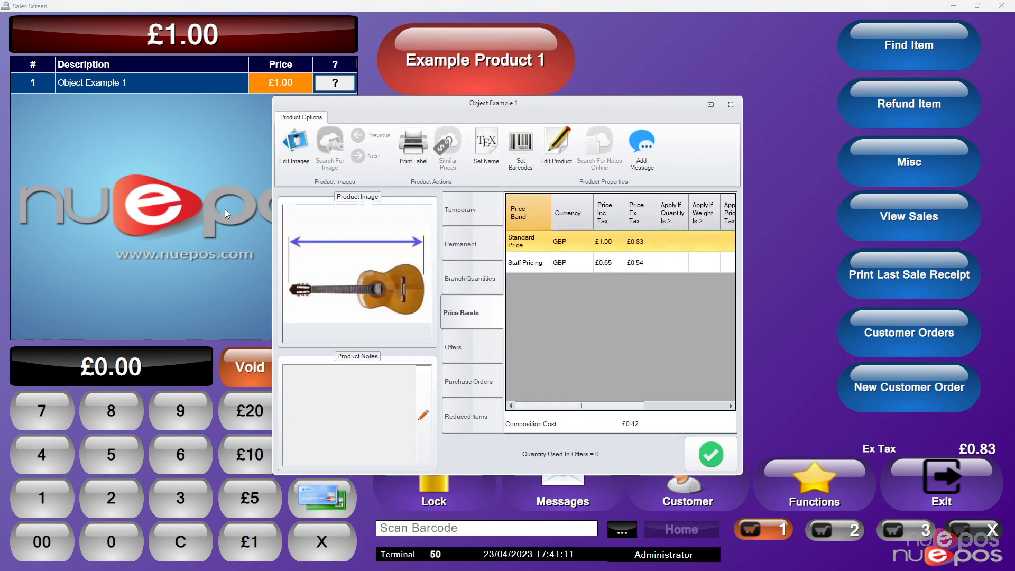
{"action": "left_click", "coordinate": [466, 351]}
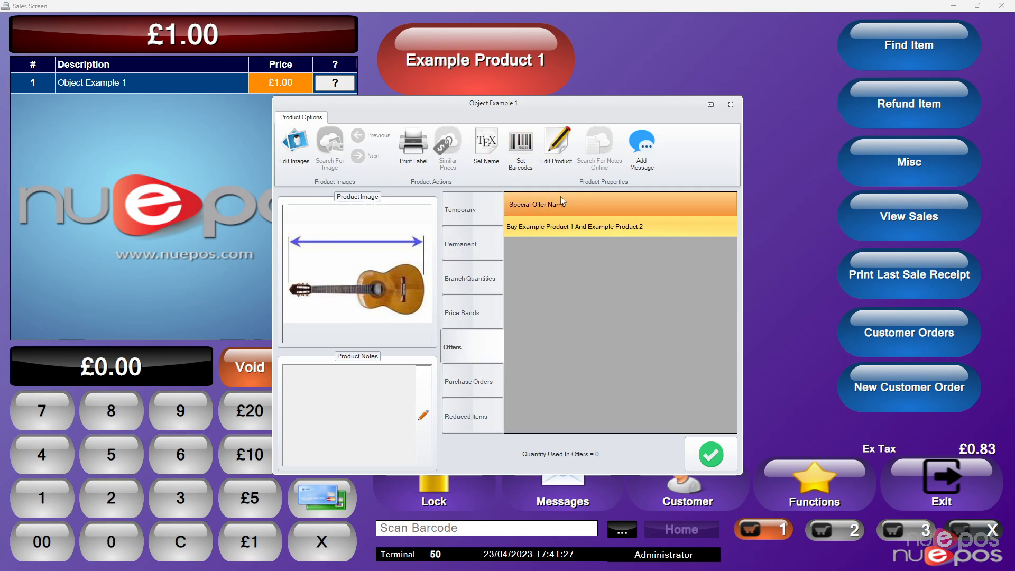
{"action": "left_click", "coordinate": [713, 454]}
{"action": "left_click", "coordinate": [264, 365]}
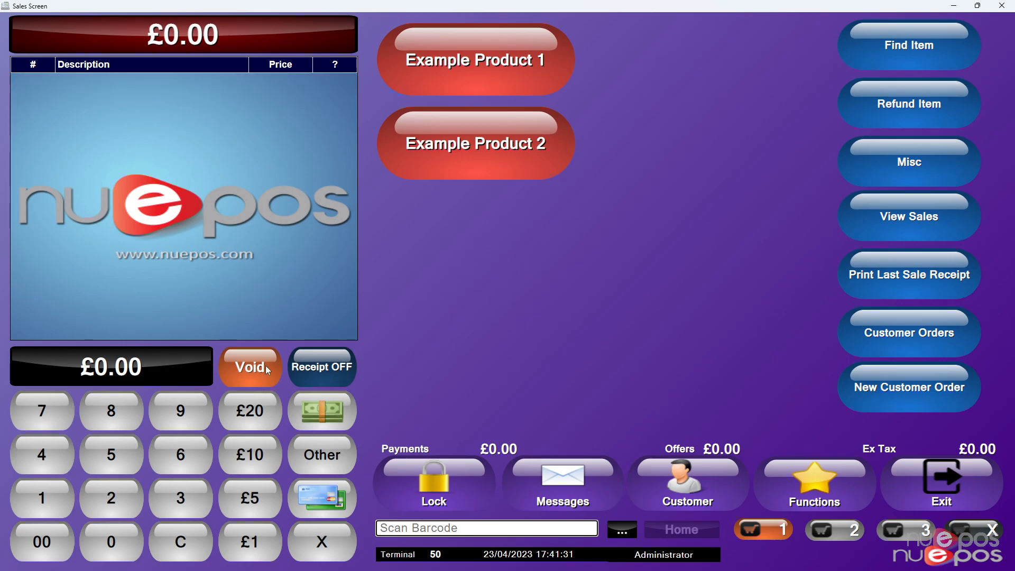
{"action": "left_click", "coordinate": [953, 492]}
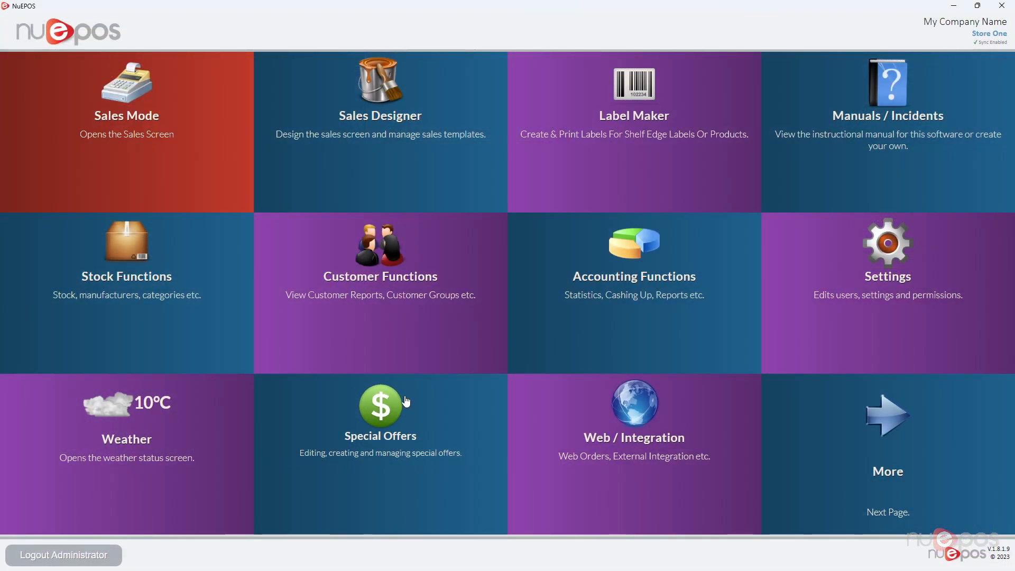
- Reopen the offer's items to examine its sub groups, and close the special offers manager again
{"action": "left_click", "coordinate": [397, 419]}
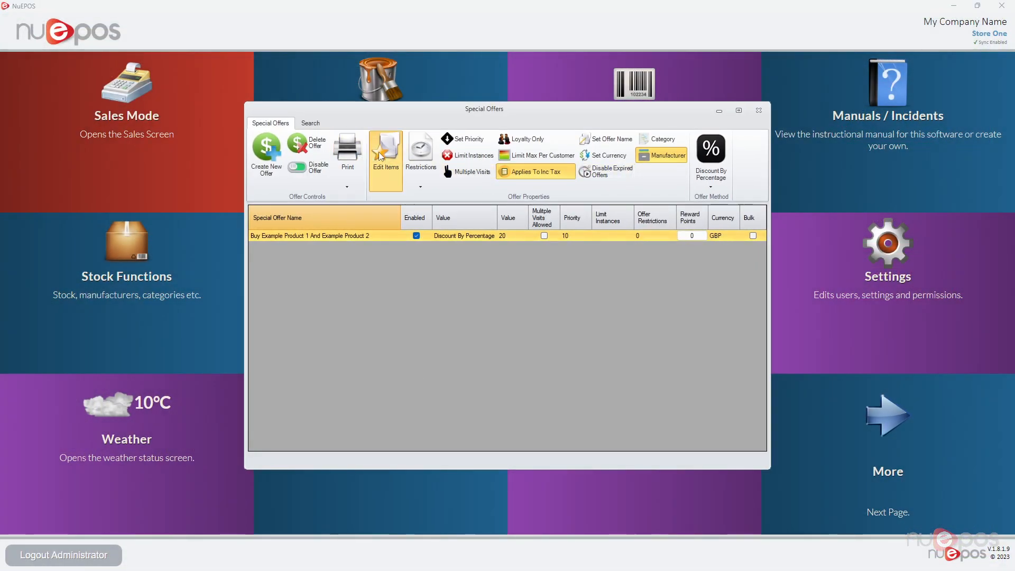
{"action": "left_click", "coordinate": [379, 152]}
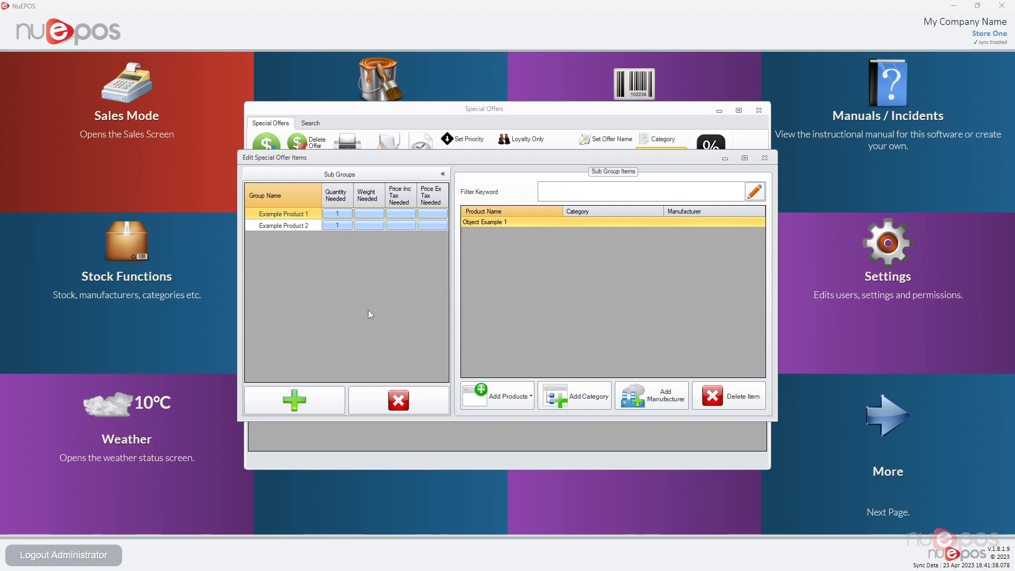
{"action": "left_click", "coordinate": [443, 174]}
{"action": "left_click", "coordinate": [252, 173]}
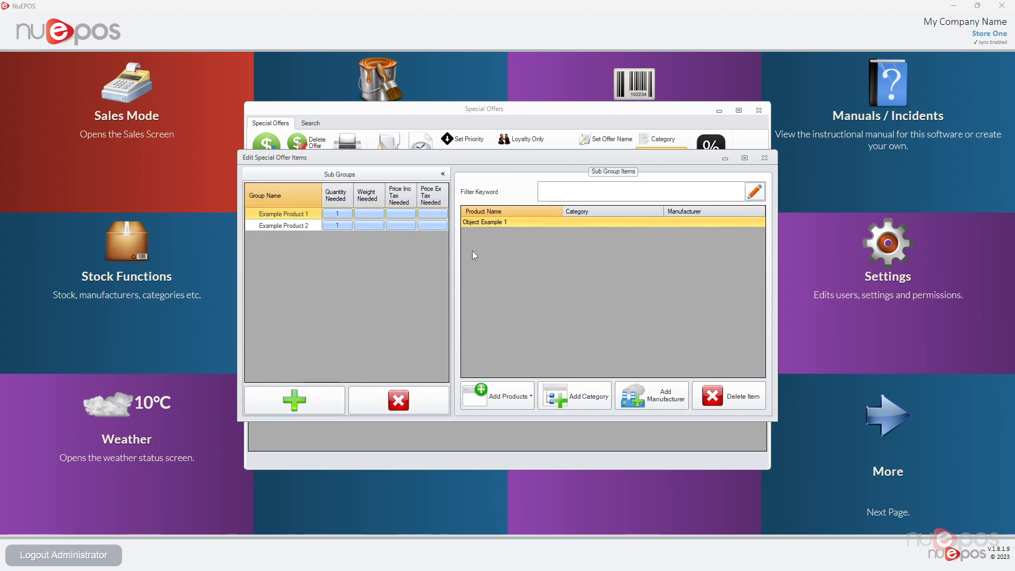
{"action": "left_click", "coordinate": [764, 158]}
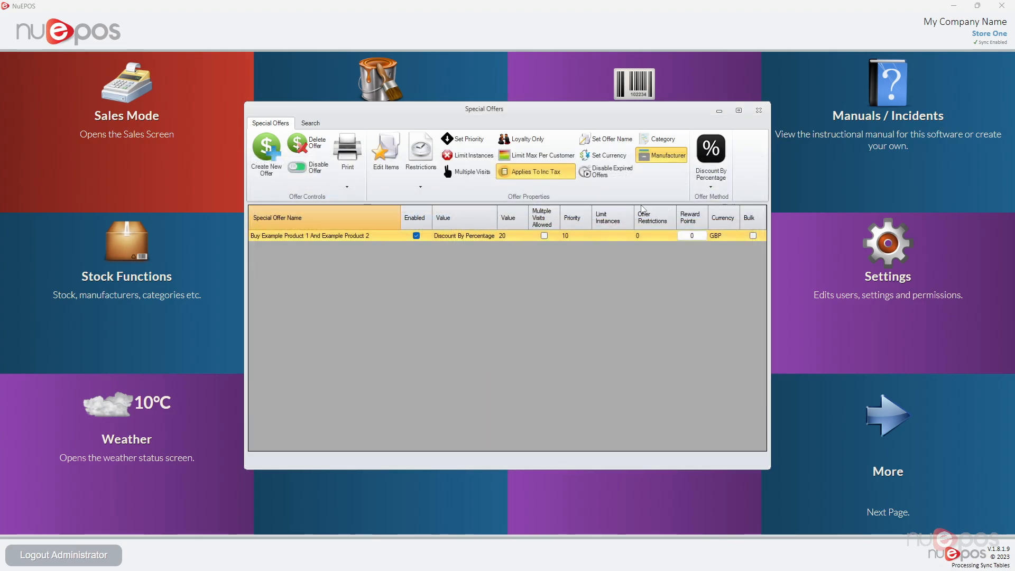
{"action": "left_click", "coordinate": [758, 110]}
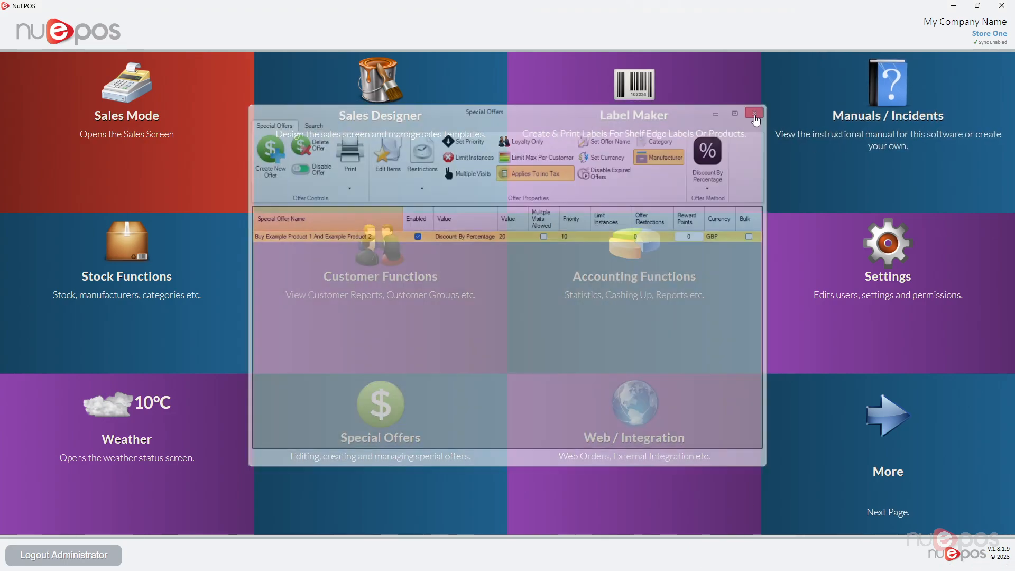